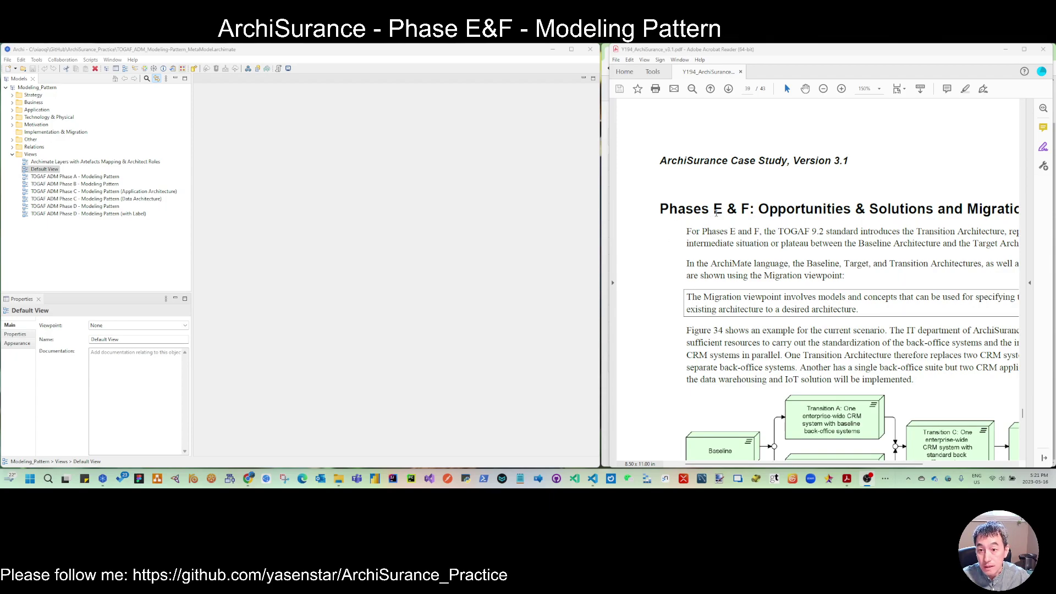
Rename the Default View to 'TOGAF ADM Phase E&F - Implementation & Migration' and open it for editing
scroll(776, 247, "down", 2)
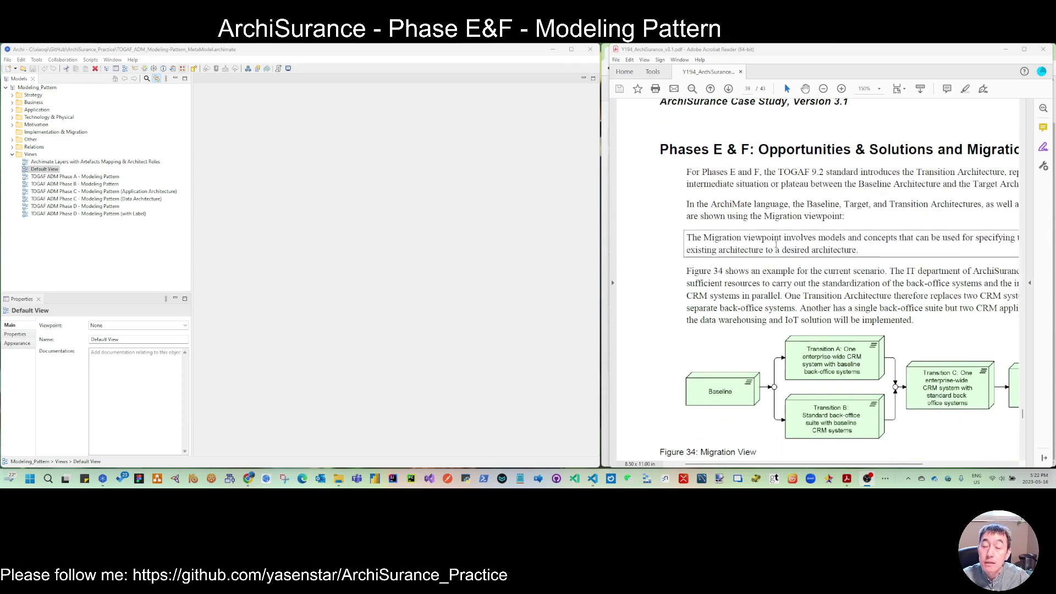
scroll(776, 247, "down", 1)
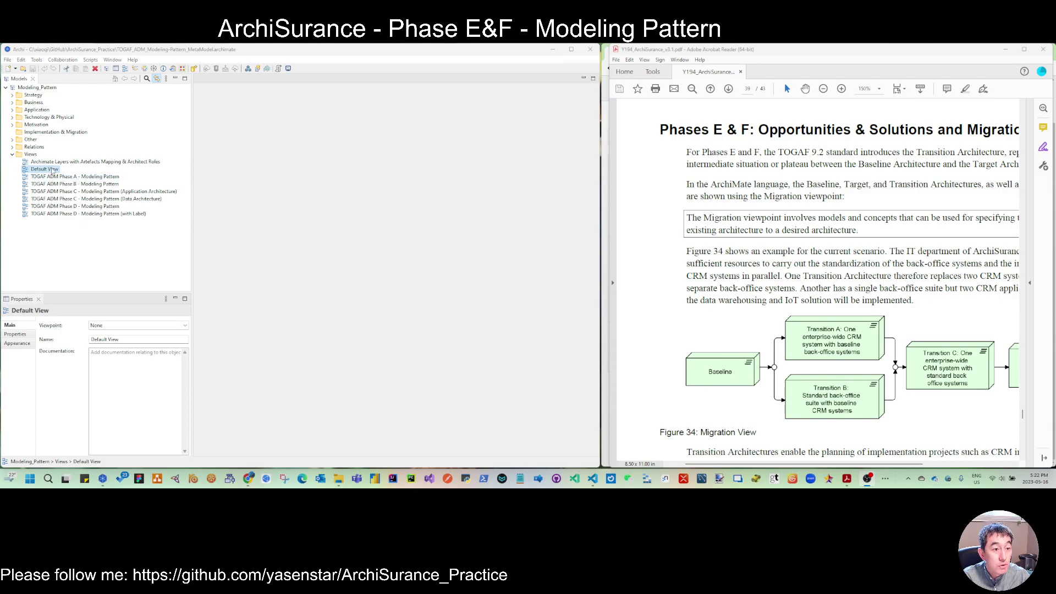
left_click(53, 170)
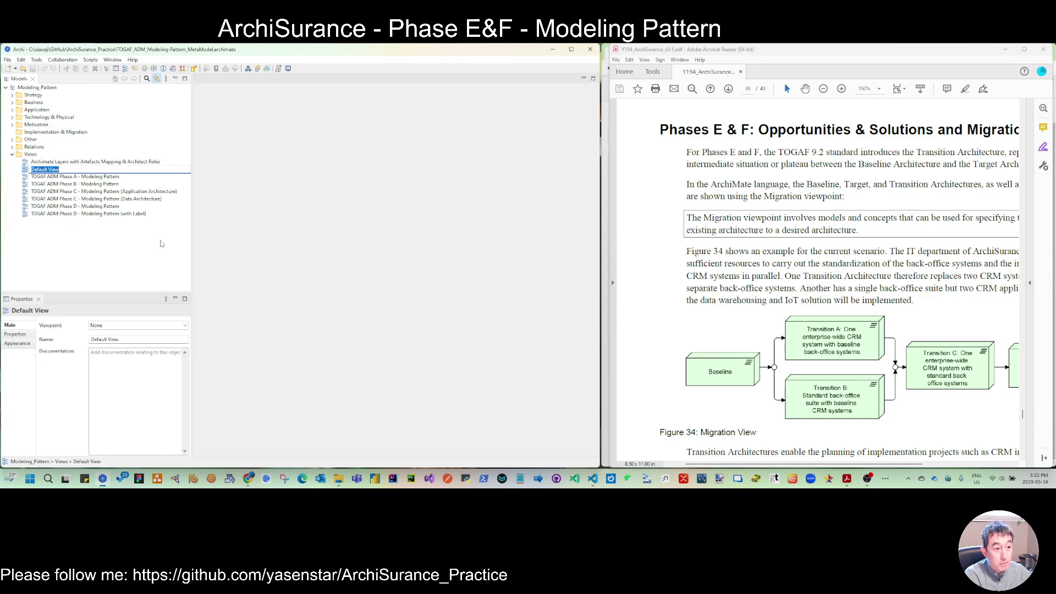
type("TOG")
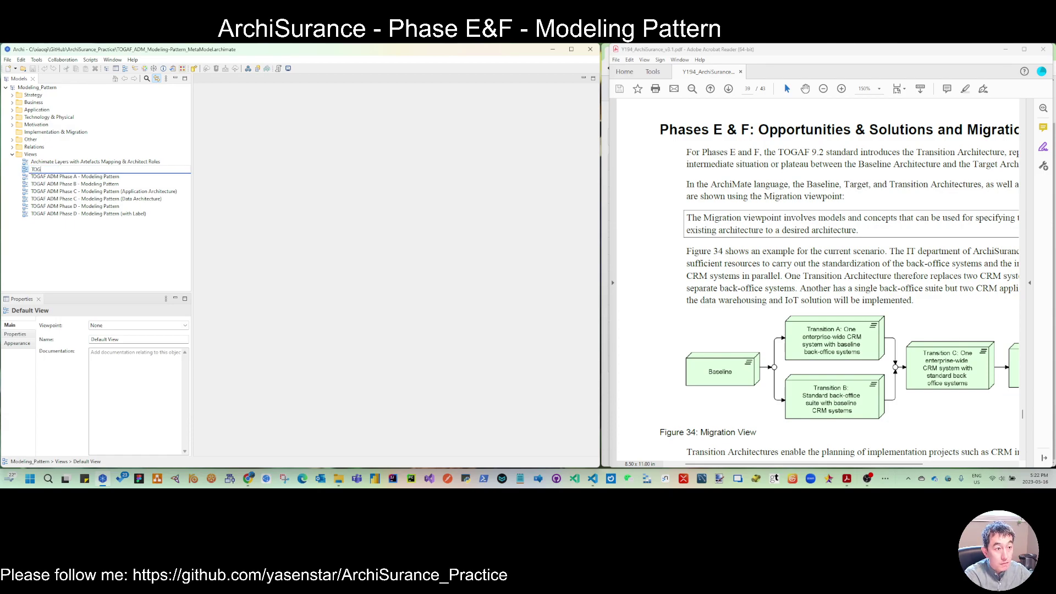
type("AF ADM Phase")
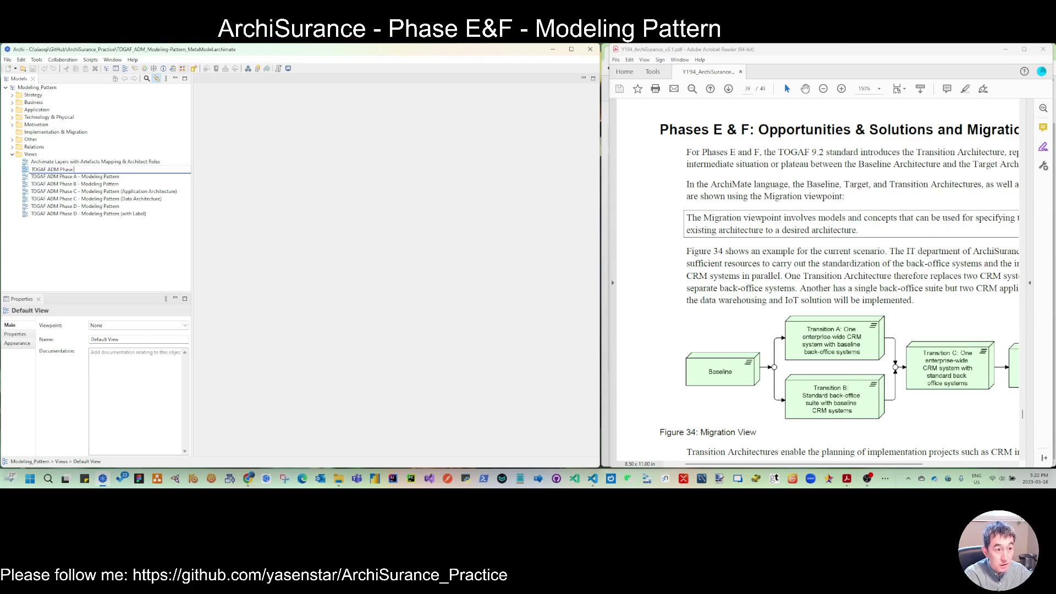
type(" E&F - Implementation")
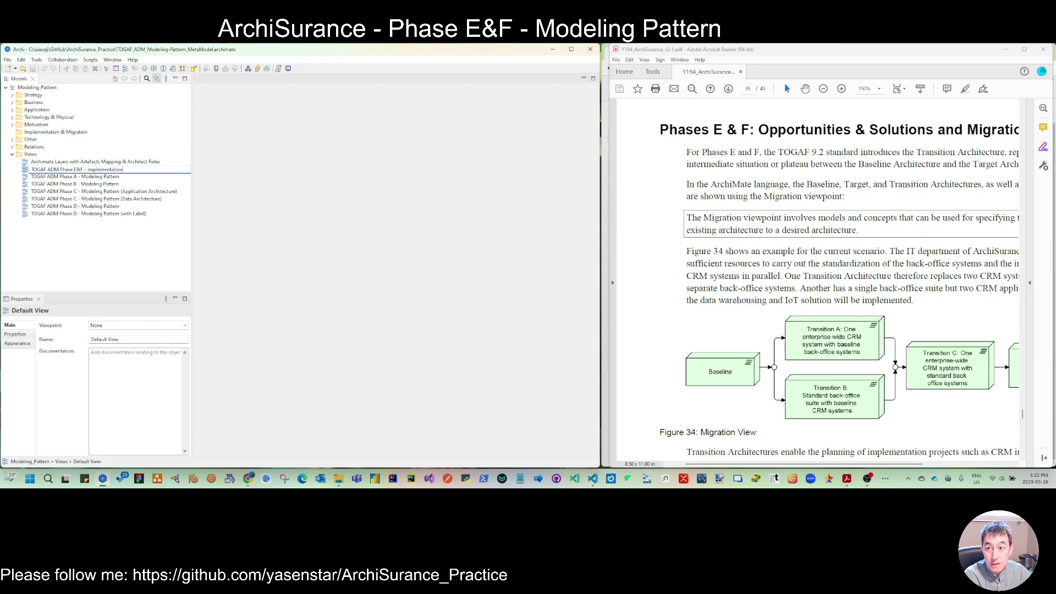
type(" & Migration")
key("Return")
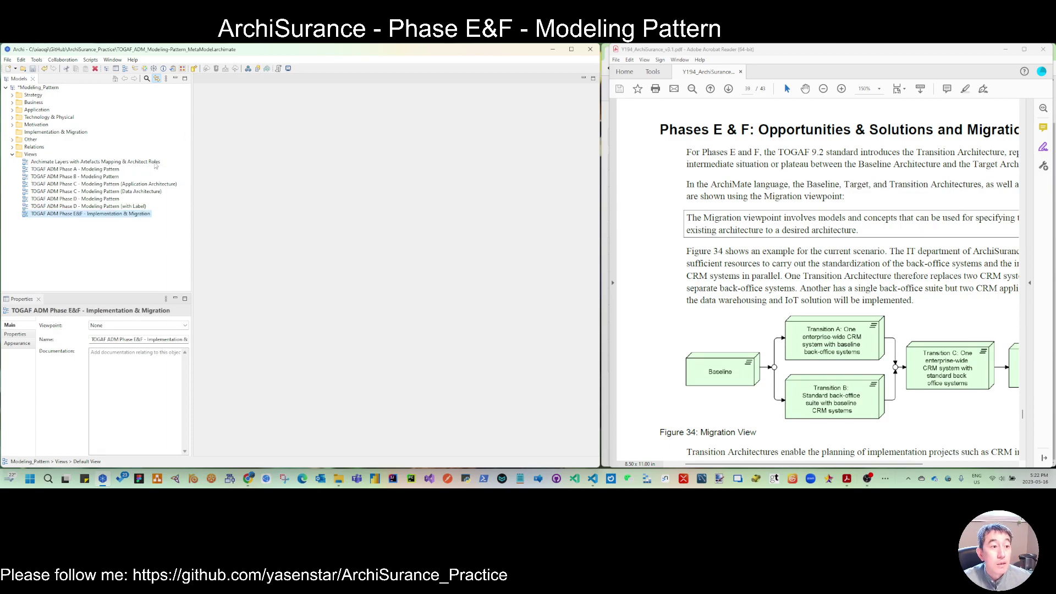
double_click(145, 213)
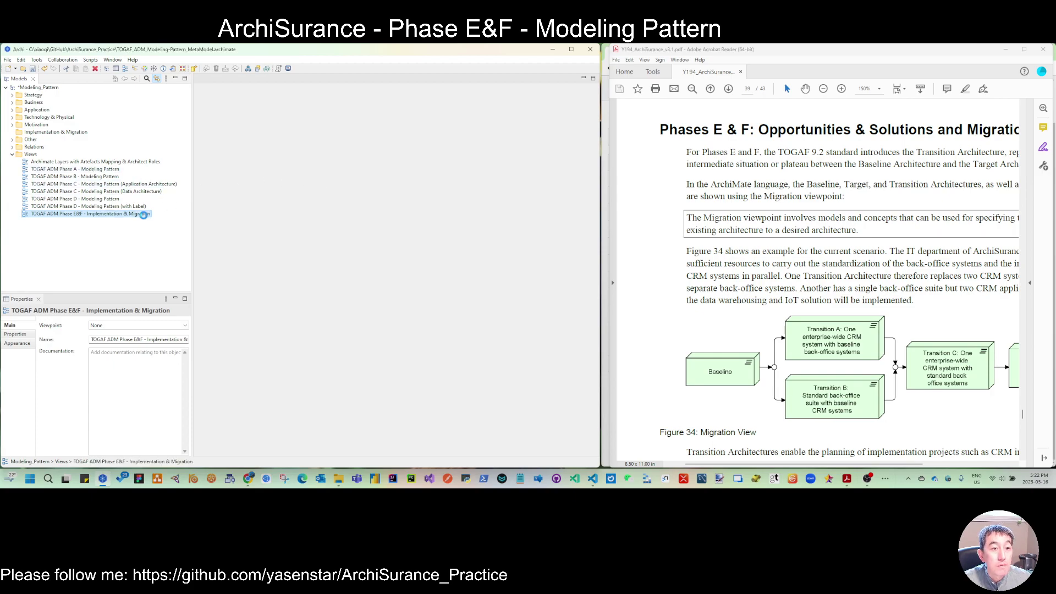
Narrow the Models panel and place a Plateau element on the canvas
left_click_drag(192, 151, 100, 149)
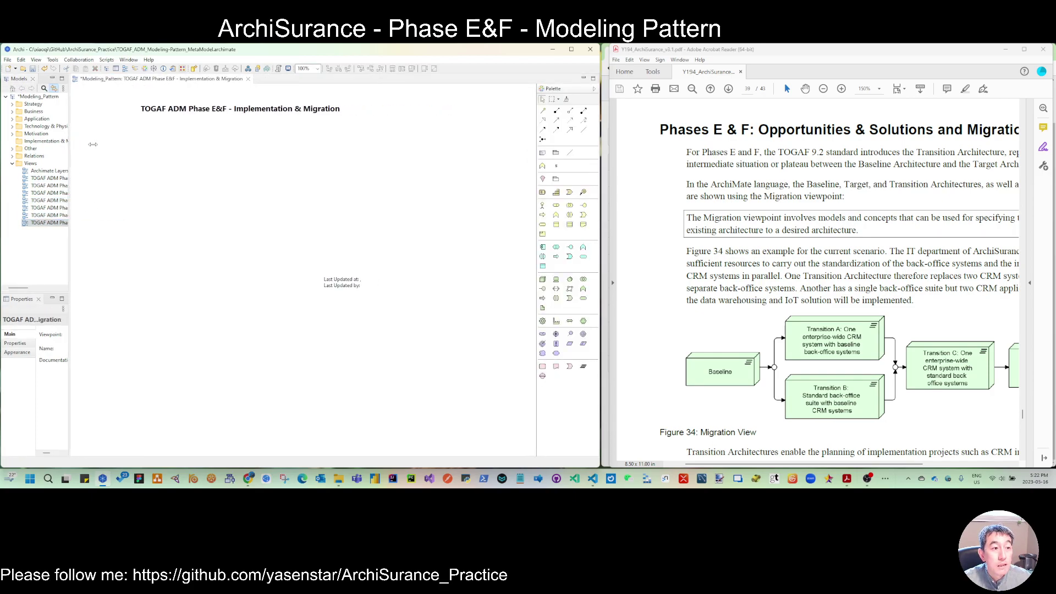
scroll(801, 265, "down", 4)
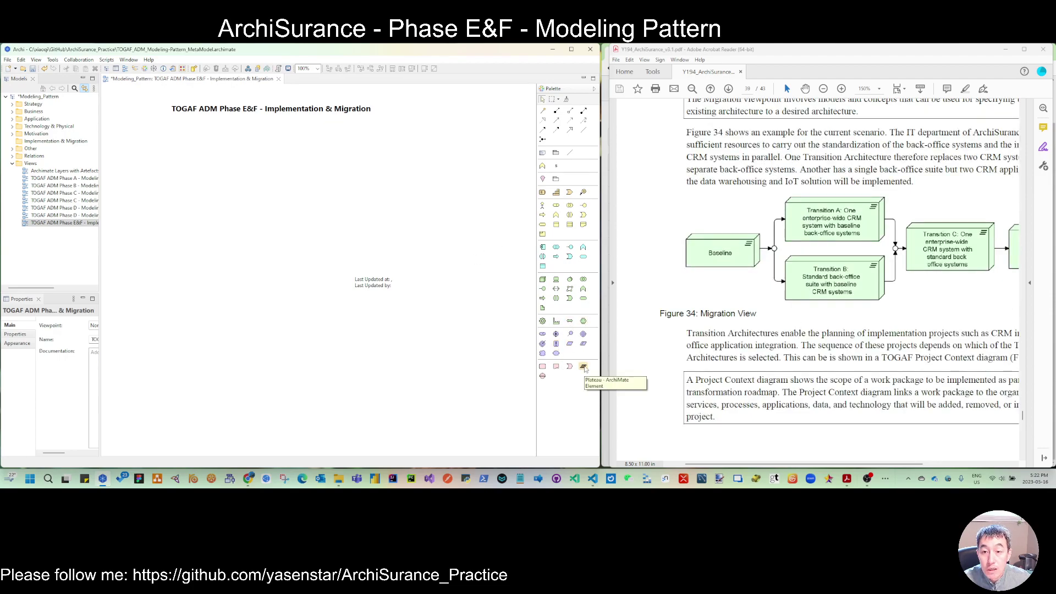
left_click(584, 367)
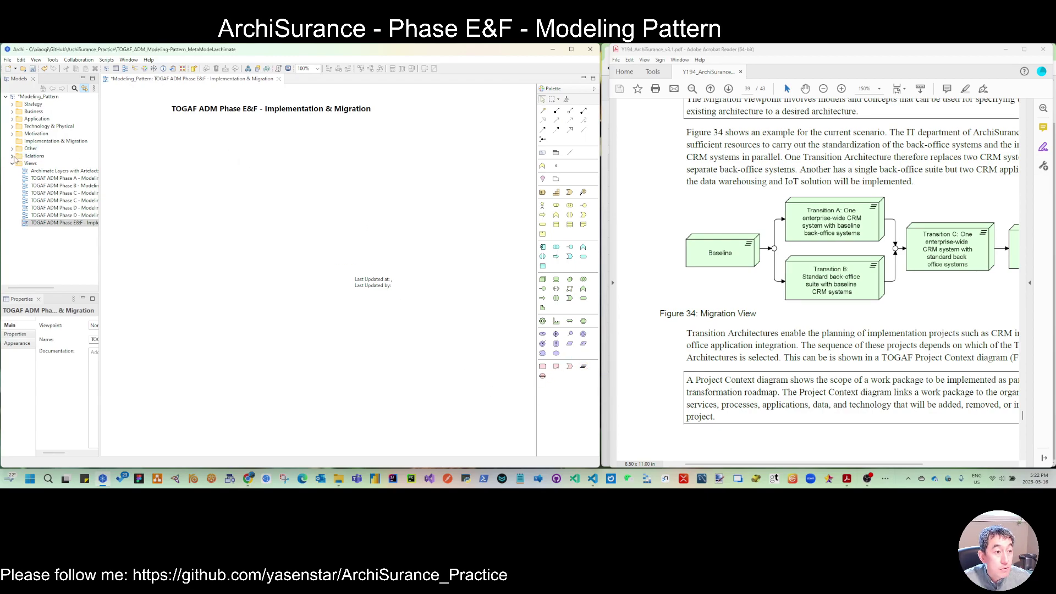
left_click(583, 367)
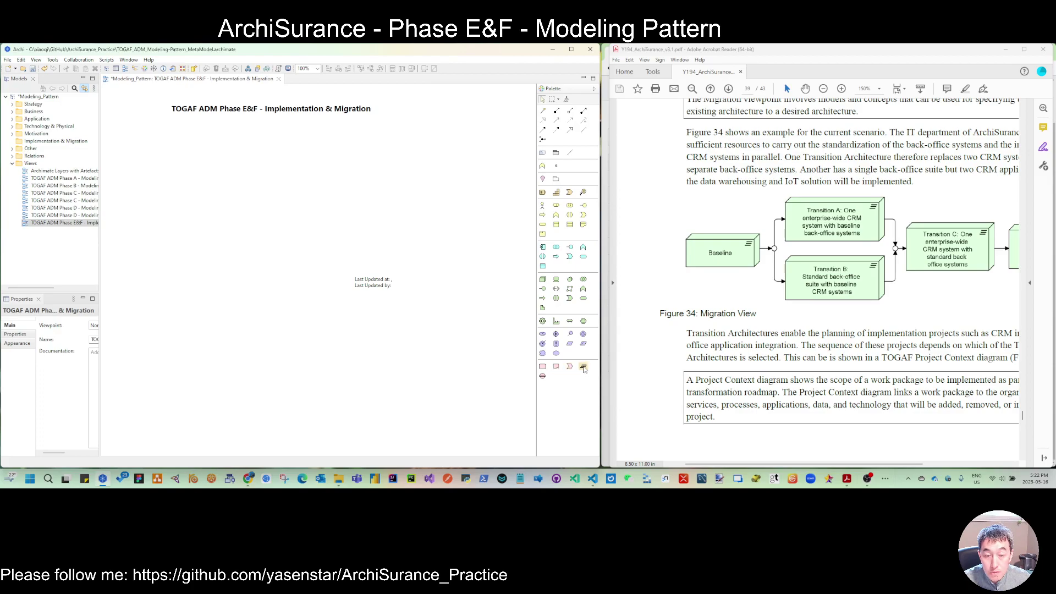
left_click(284, 157)
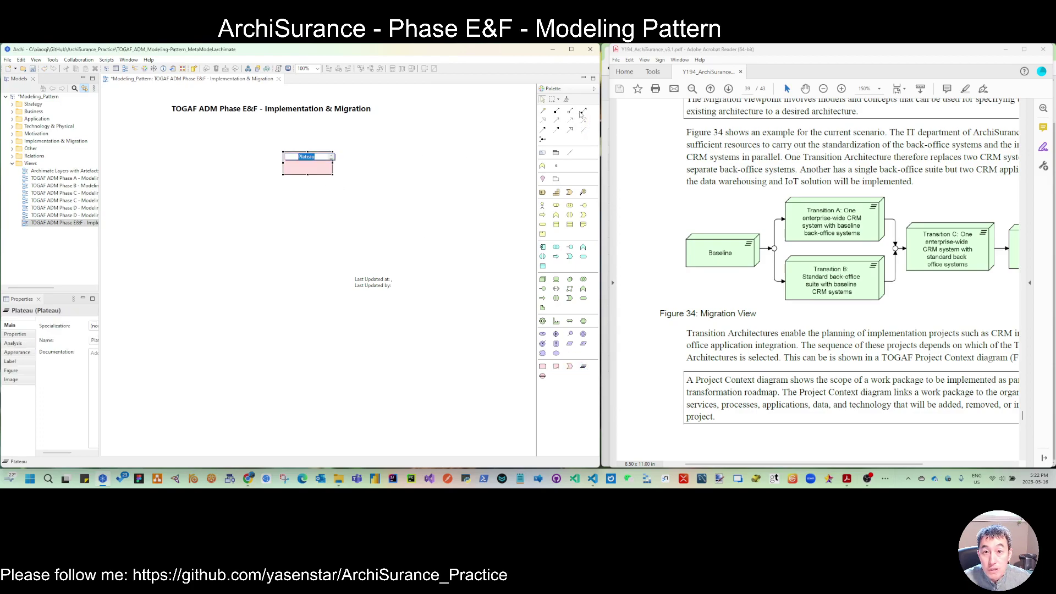
Add a triggering relation looping the Plateau back to itself, then move both toward the top-left
left_click(542, 129)
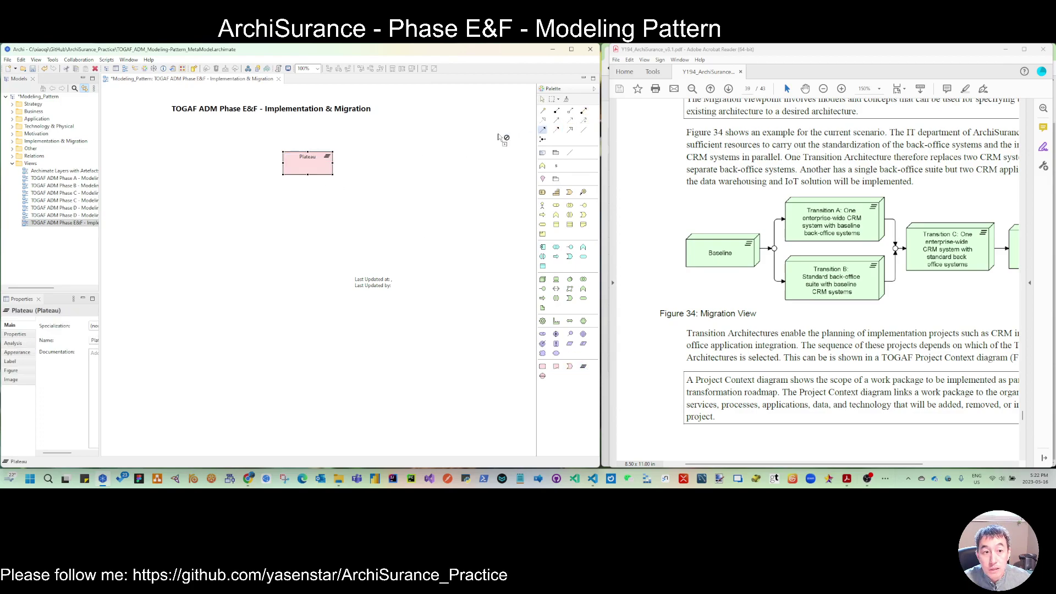
left_click(323, 169)
left_click(323, 168)
left_click_drag(266, 140, 410, 217)
left_click_drag(319, 168, 211, 144)
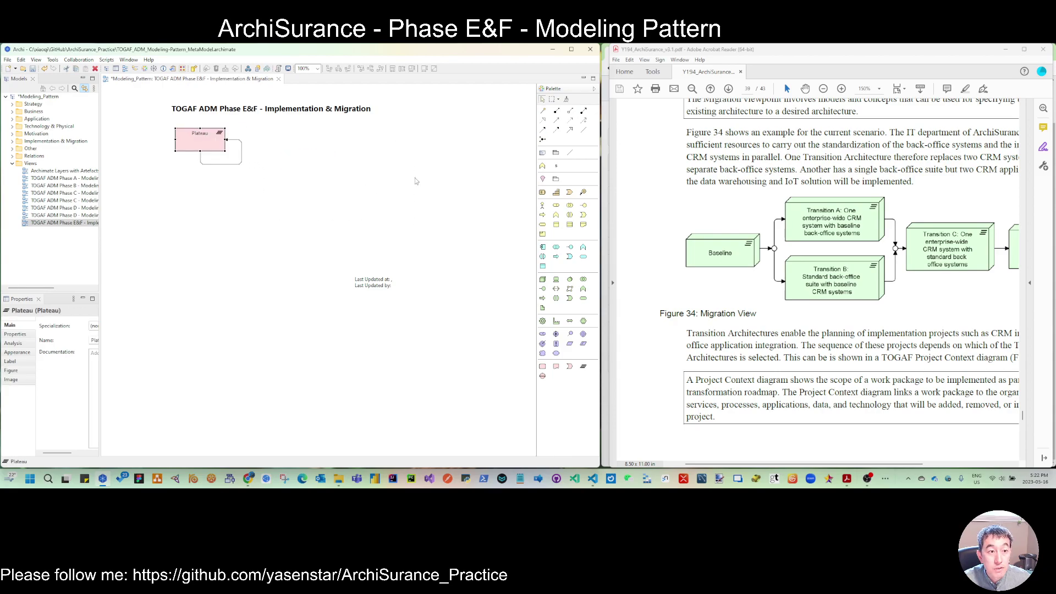
scroll(796, 268, "down", 10)
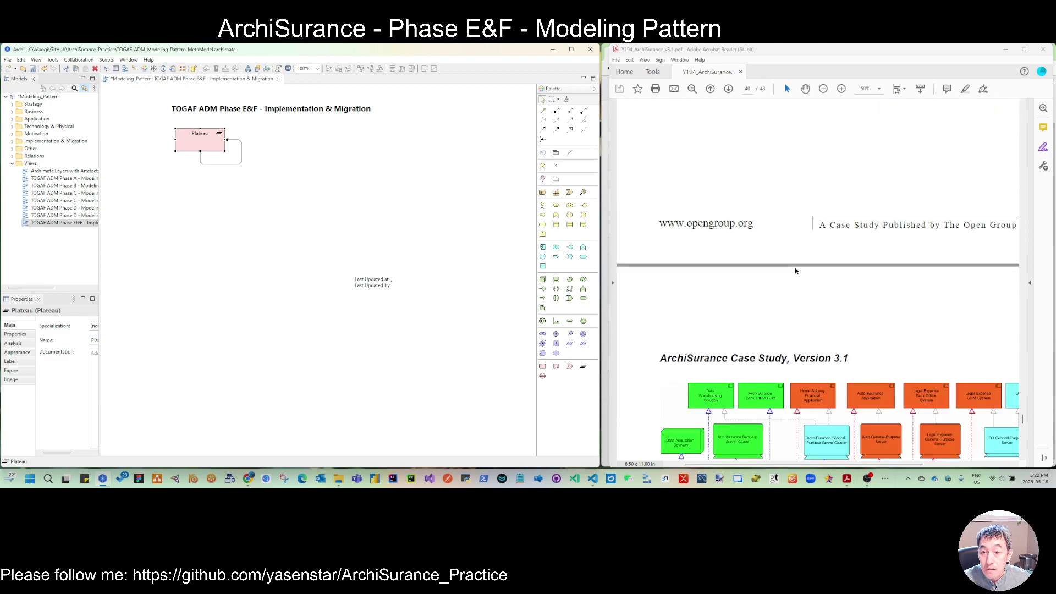
Place a Work Package element below the Plateau, keeping its default name
scroll(796, 270, "down", 3)
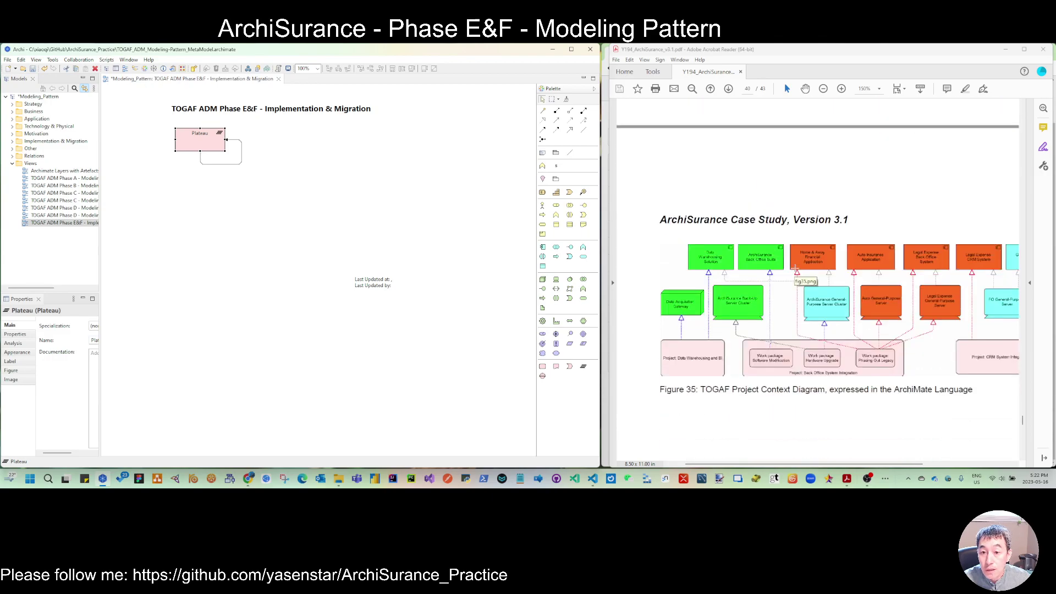
left_click(543, 367)
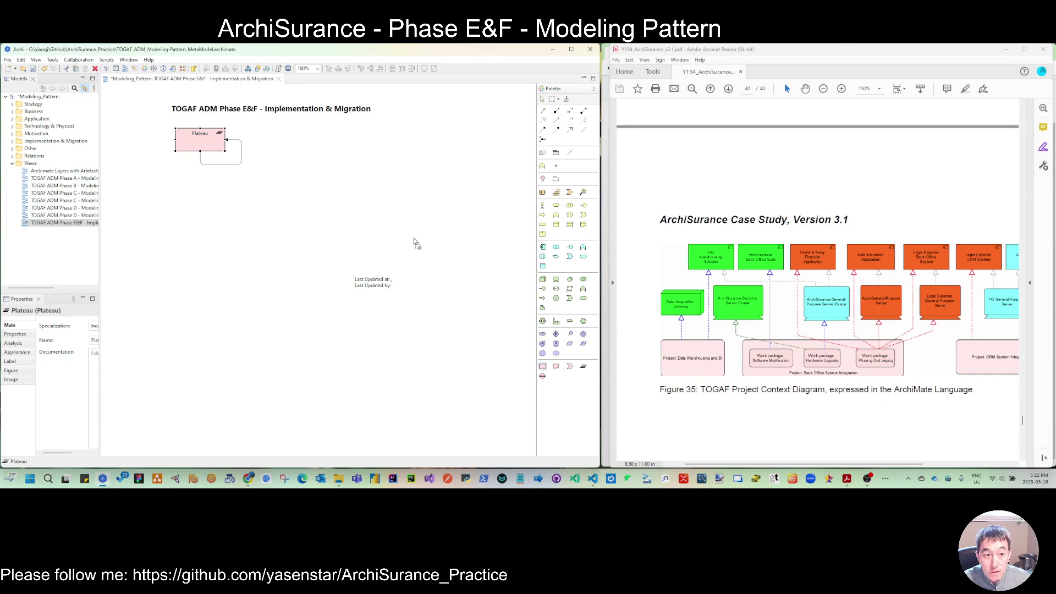
left_click(298, 194)
key("Return")
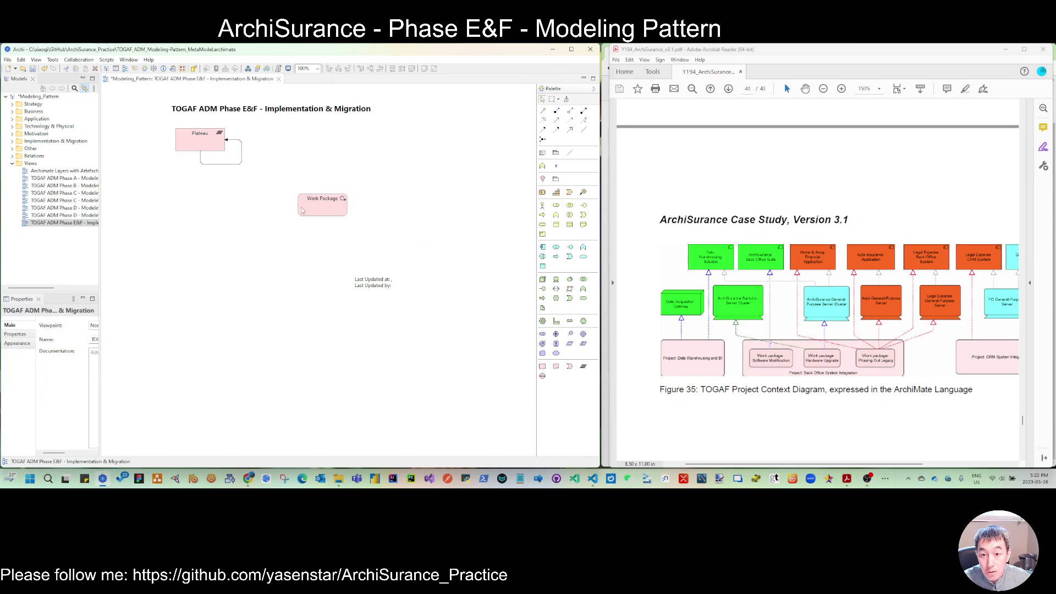
left_click(314, 203)
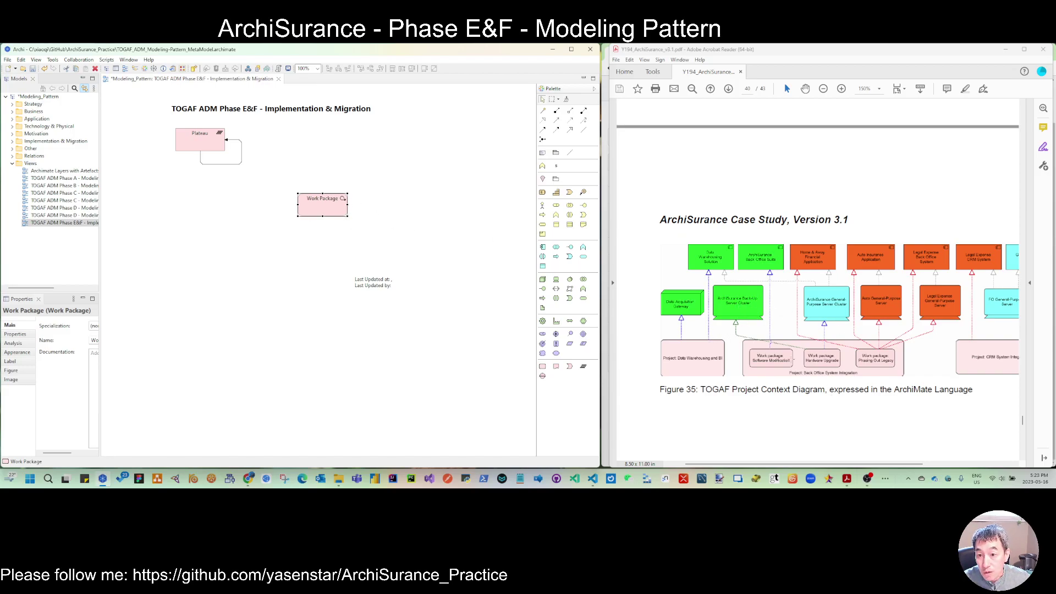
Draw a composition relation from Work Package back to itself, and expand the Technology & Physical types
left_click(557, 110)
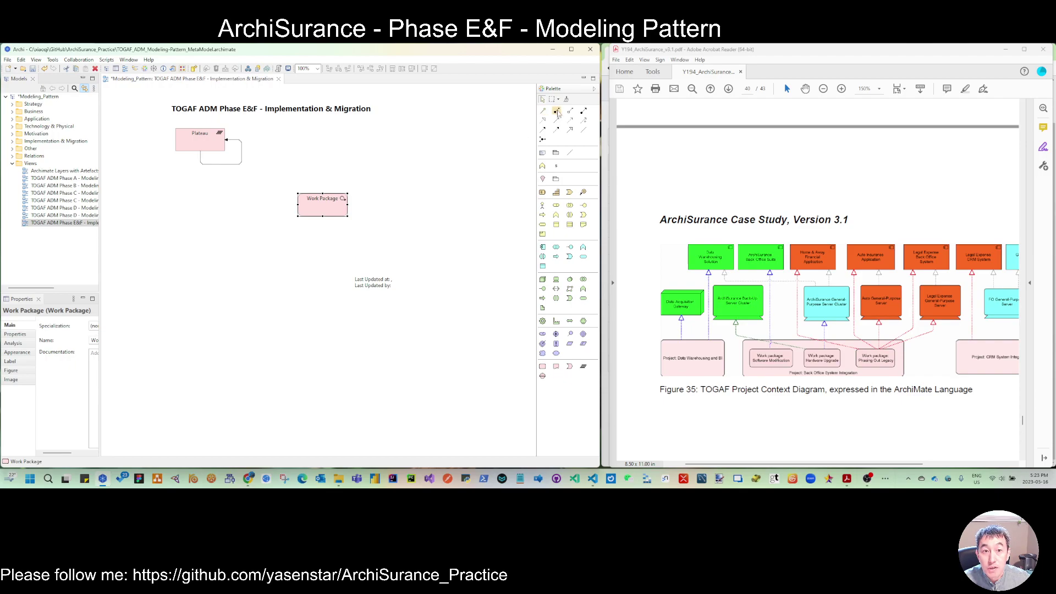
left_click(322, 214)
left_click(337, 212)
left_click(294, 233)
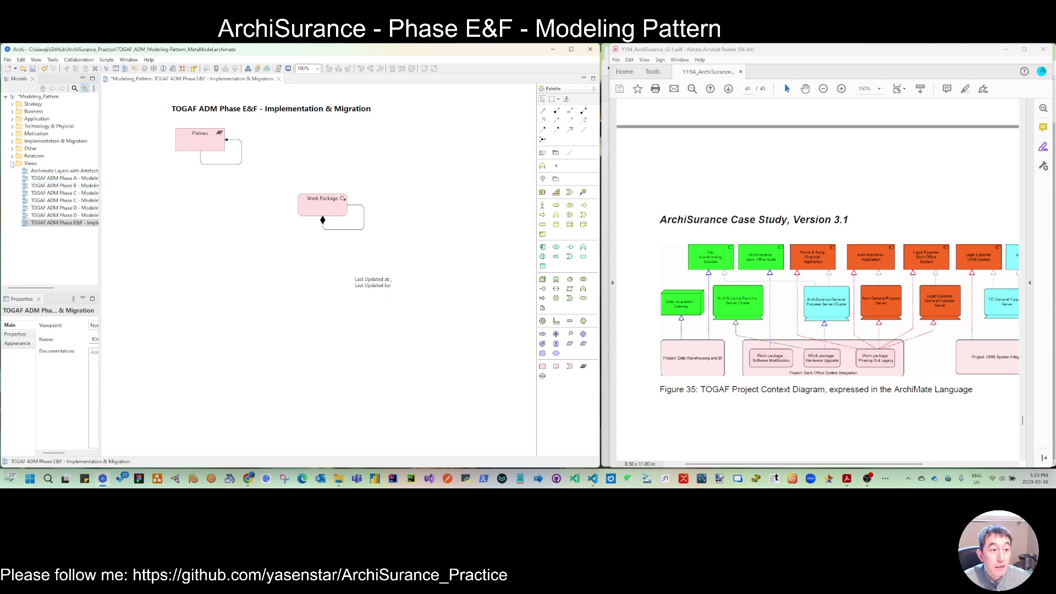
left_click(12, 126)
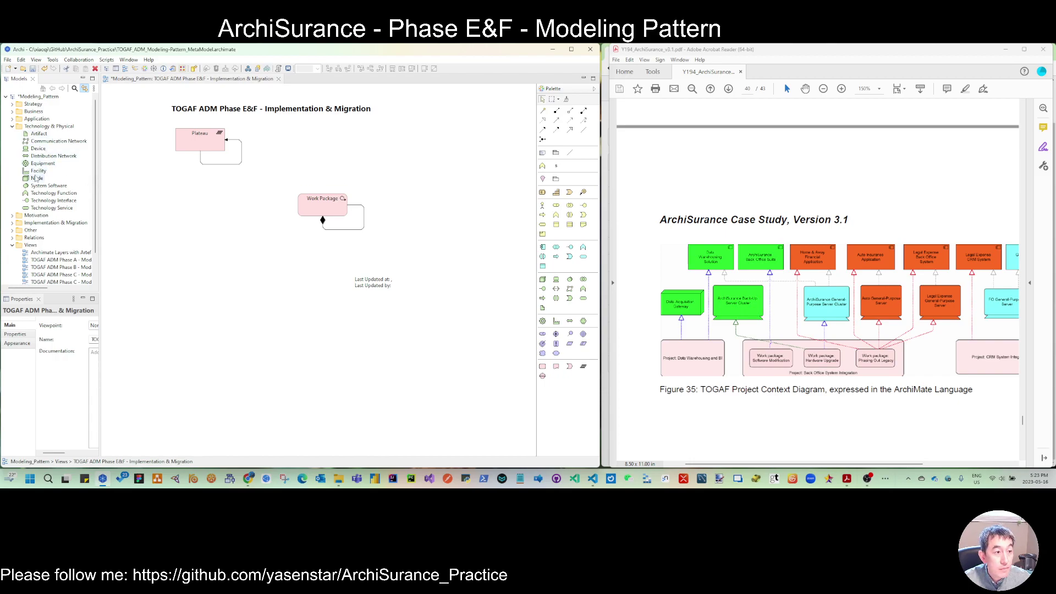
Place Node, Device and Application Component side by side above the Work Package
left_click_drag(37, 178, 282, 148)
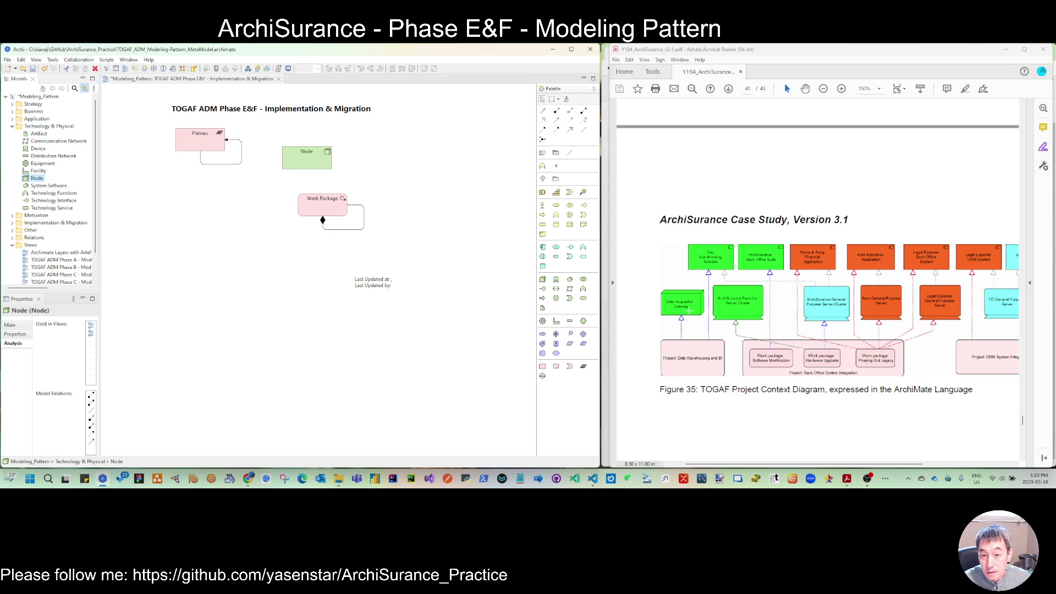
left_click_drag(38, 149, 357, 150)
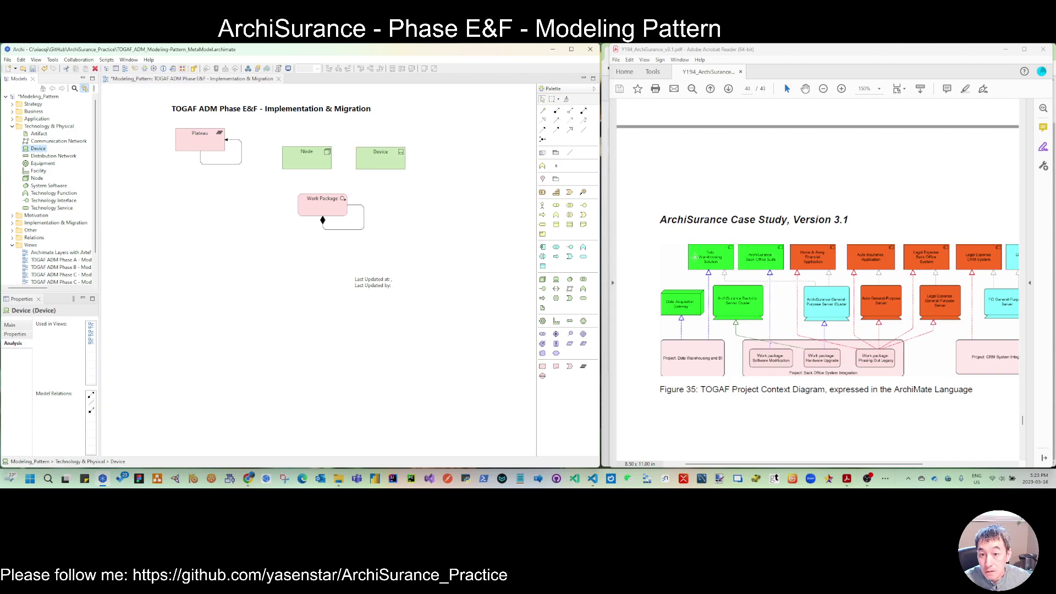
left_click_drag(374, 160, 354, 162)
left_click(12, 119)
left_click_drag(25, 126, 429, 153)
Draw realization relations from Work Package to Node, Device and Application Component, and from Device to Application Component
left_click(543, 120)
left_click(329, 209)
left_click(310, 162)
left_click(335, 207)
left_click(380, 165)
left_click(317, 207)
left_click(436, 157)
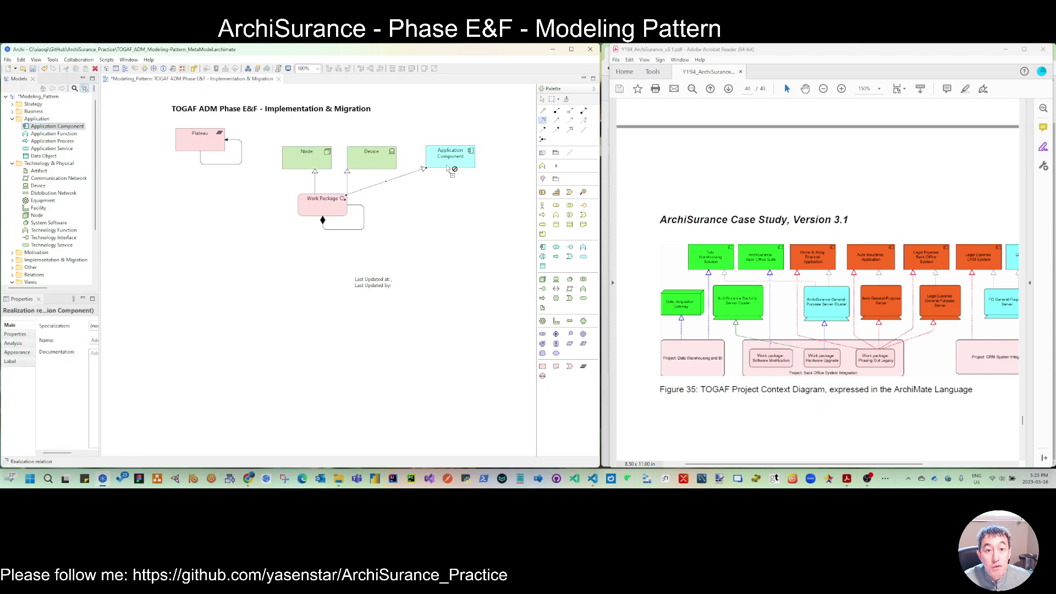
left_click(381, 158)
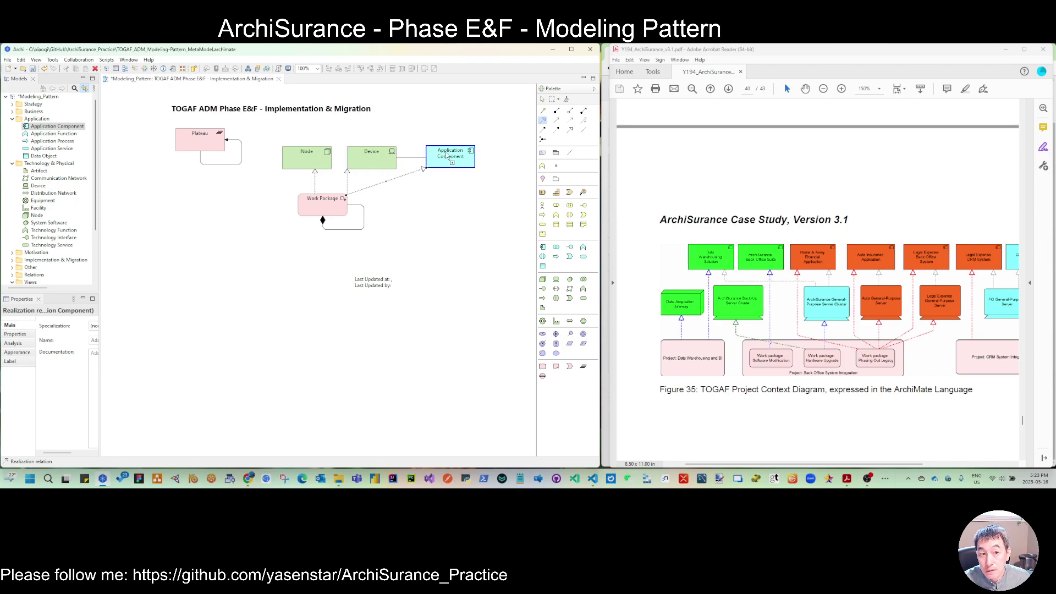
left_click(451, 159)
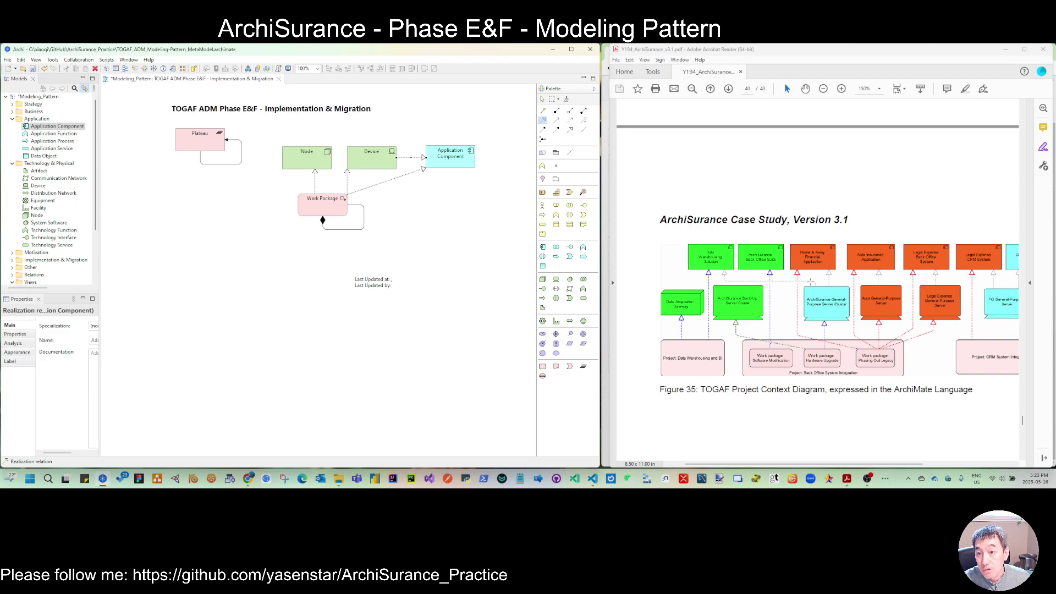
left_click(495, 185)
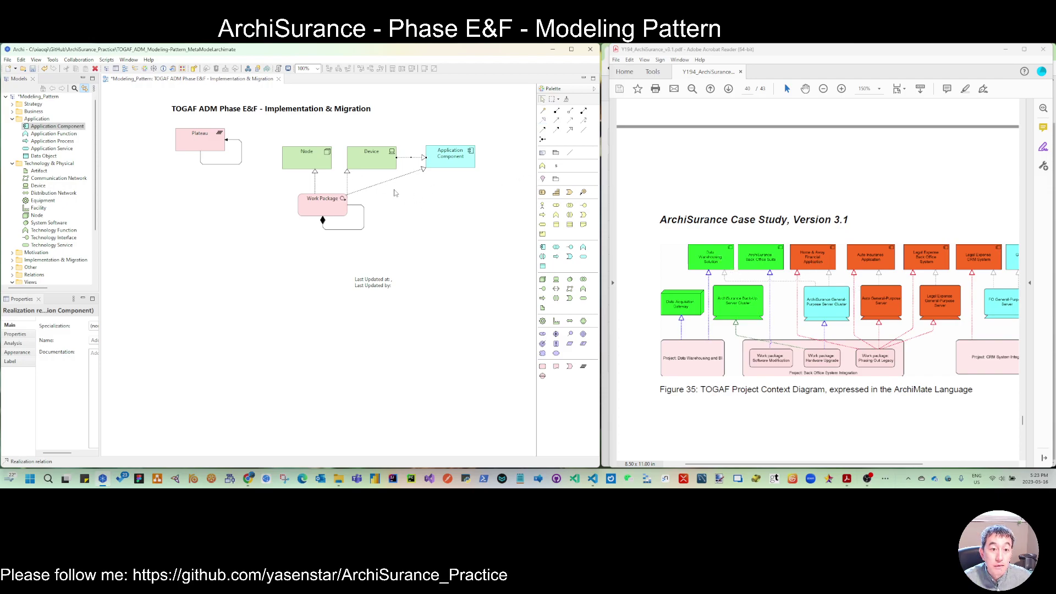
Widen Work Package under all three elements and reshape its self-loop into a small rectangle
left_click(341, 209)
left_click_drag(347, 205, 467, 207)
left_click(413, 223)
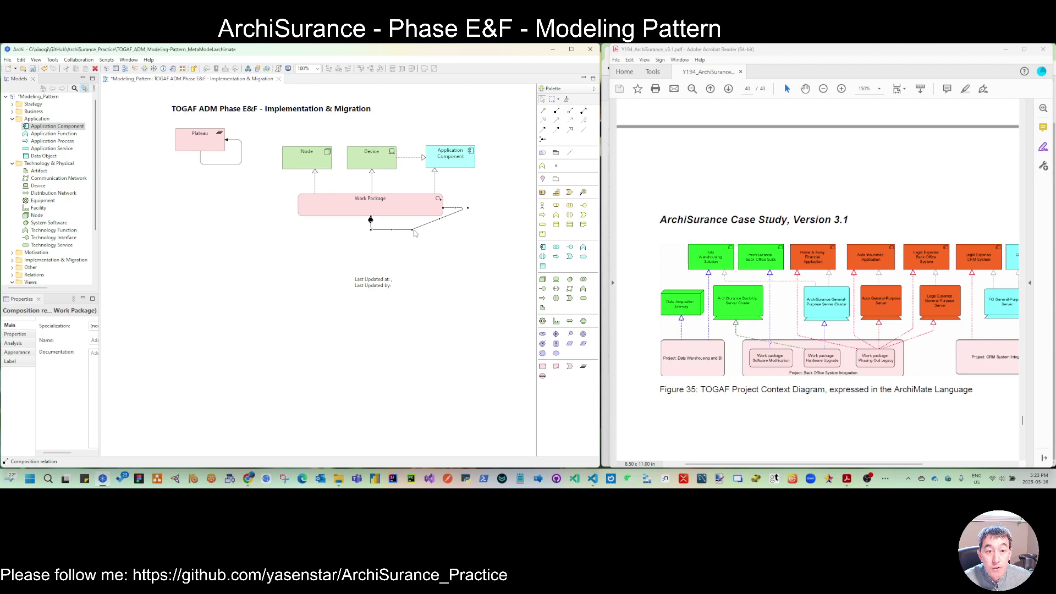
left_click_drag(413, 230, 467, 232)
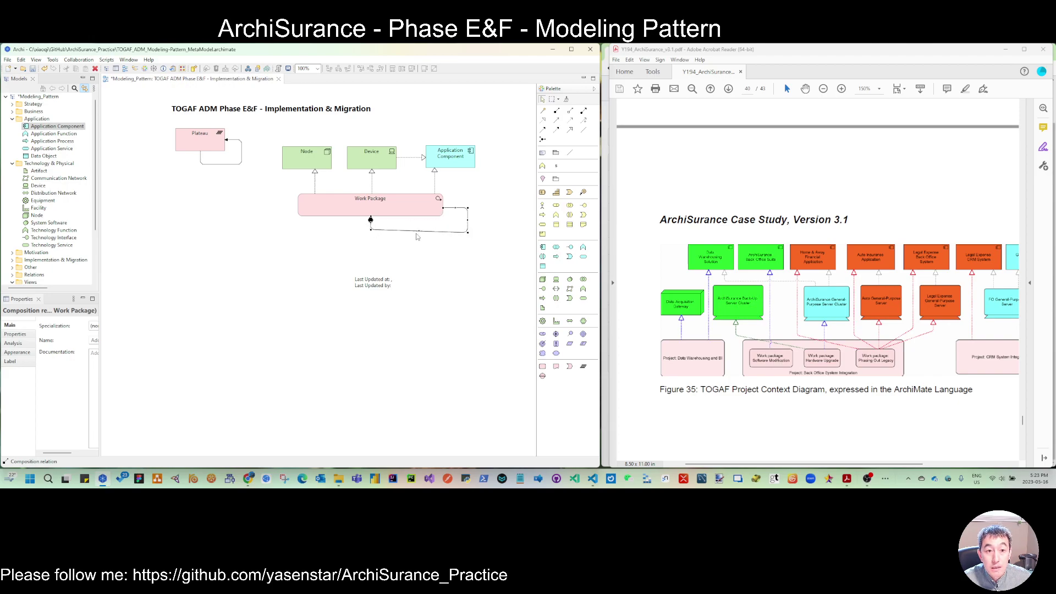
left_click_drag(371, 228, 428, 231)
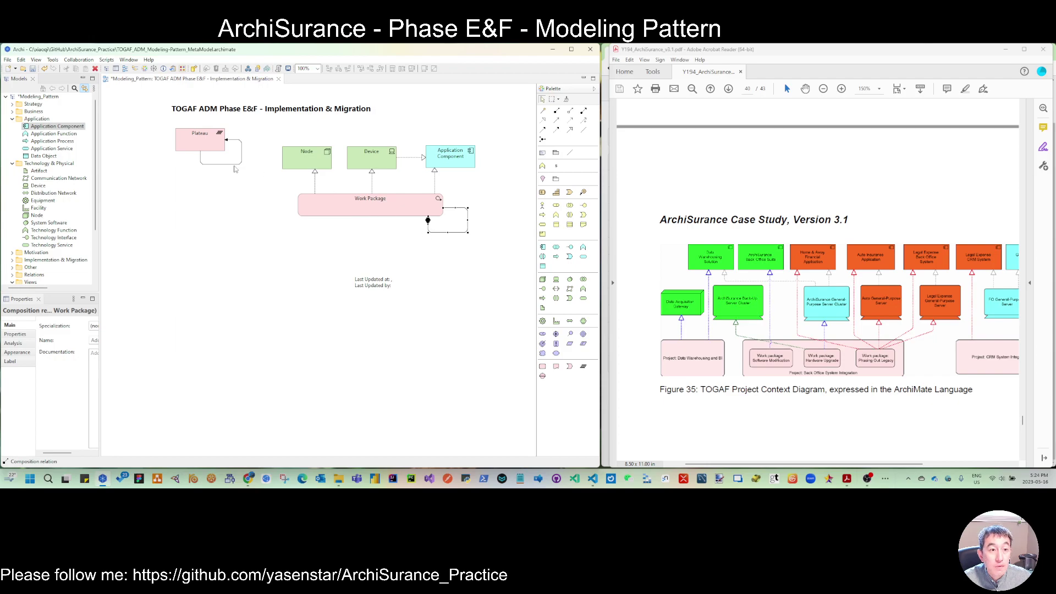
Line Plateau up with the top row, shift the whole diagram up-left, and move the Last Updated note below Work Package
left_click_drag(199, 137, 219, 154)
left_click(237, 190)
left_click_drag(511, 242, 173, 132)
left_click_drag(385, 206, 331, 189)
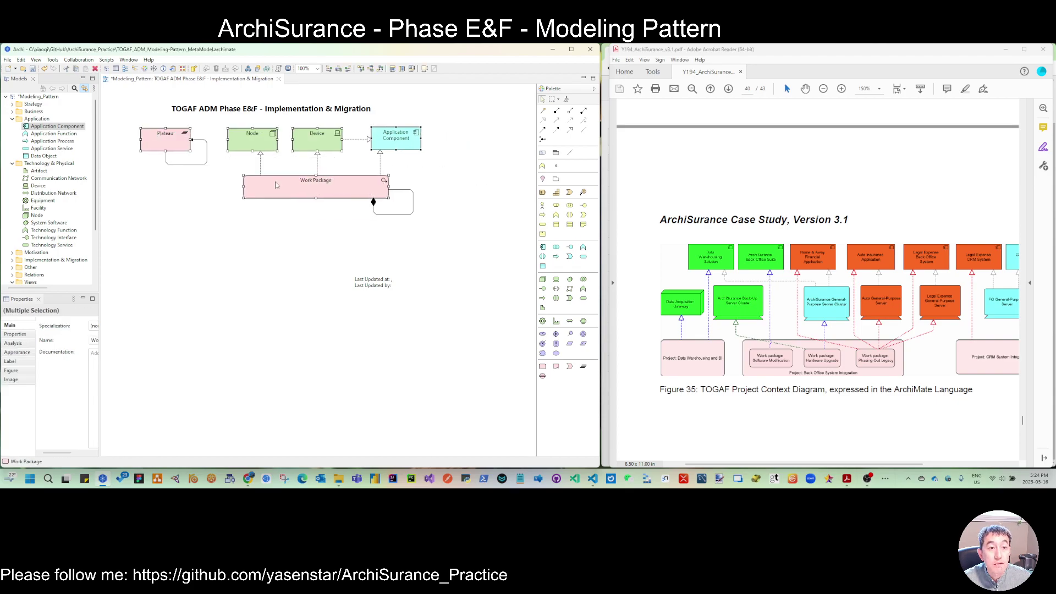
left_click_drag(372, 280, 315, 229)
left_click(245, 261)
Run the Add Last Updated Date script to stamp 2023/5/16 and the author, then return the PDF to page 1
right_click(215, 266)
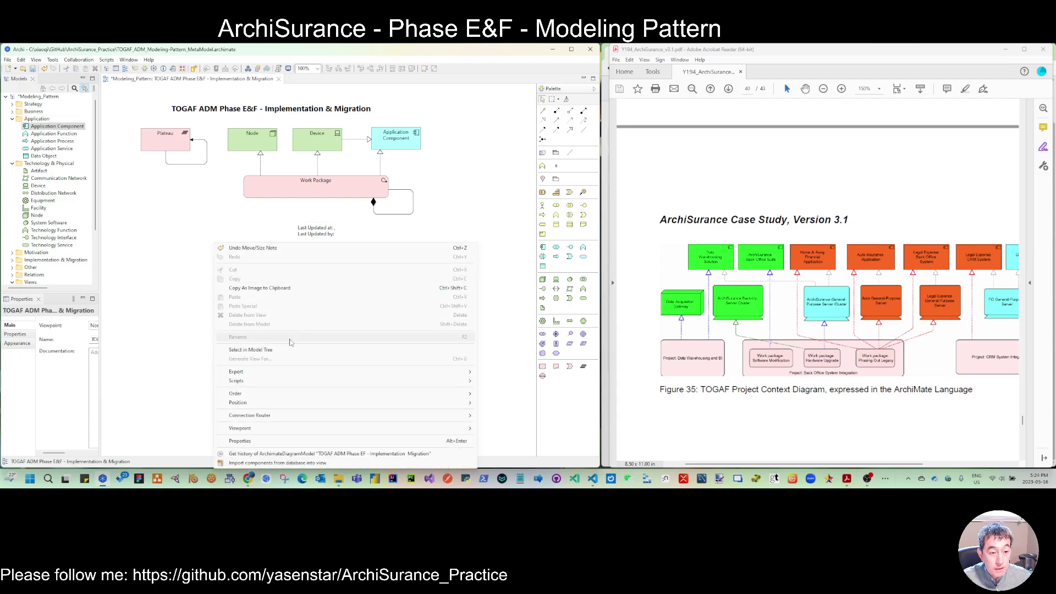
mouse_move(322, 383)
mouse_move(517, 417)
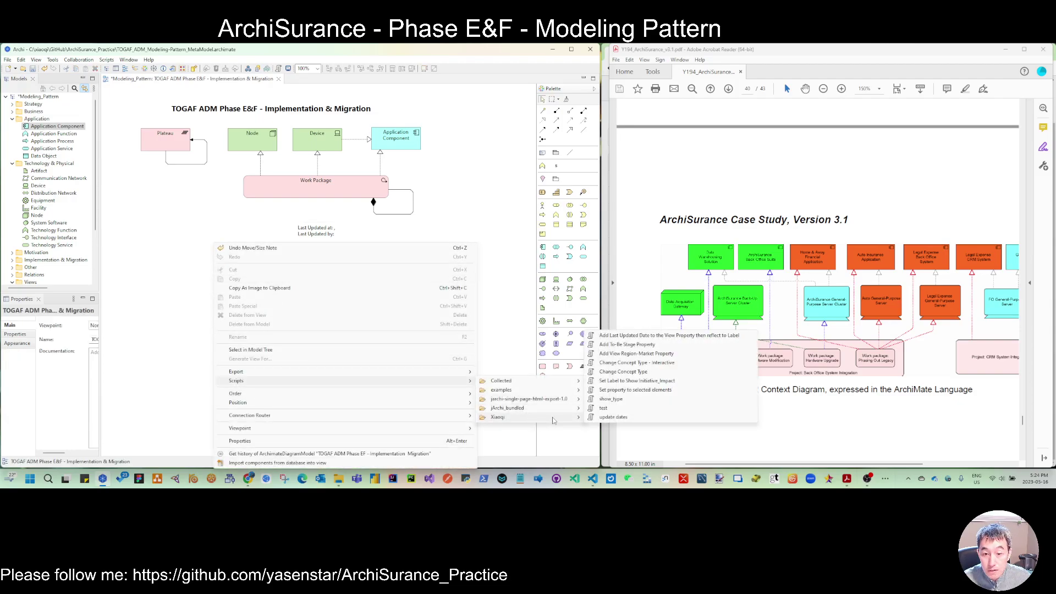
left_click(652, 337)
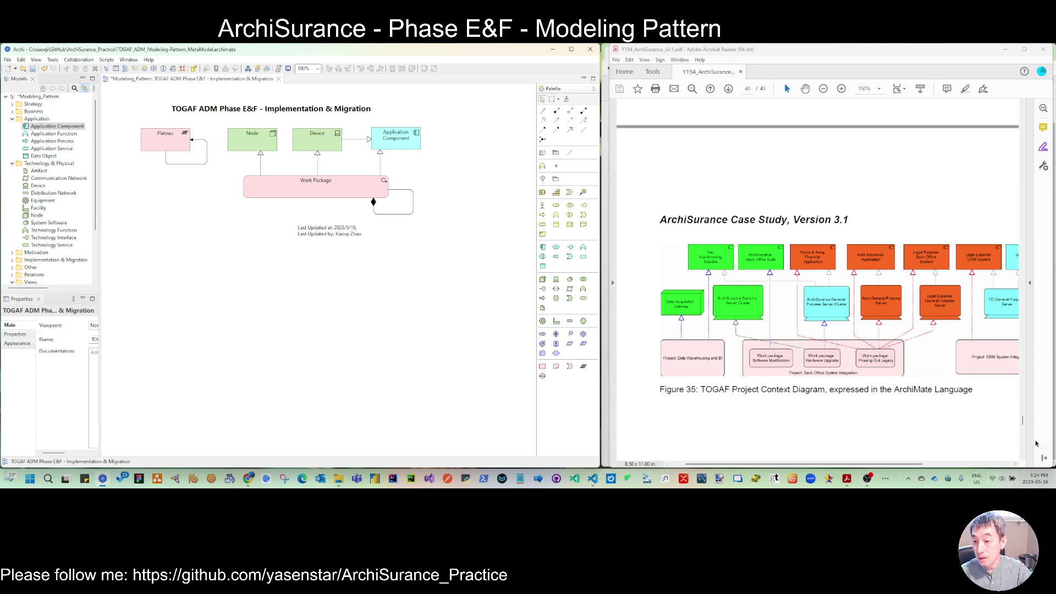
left_click_drag(1022, 421, 1022, 420)
key("Home")
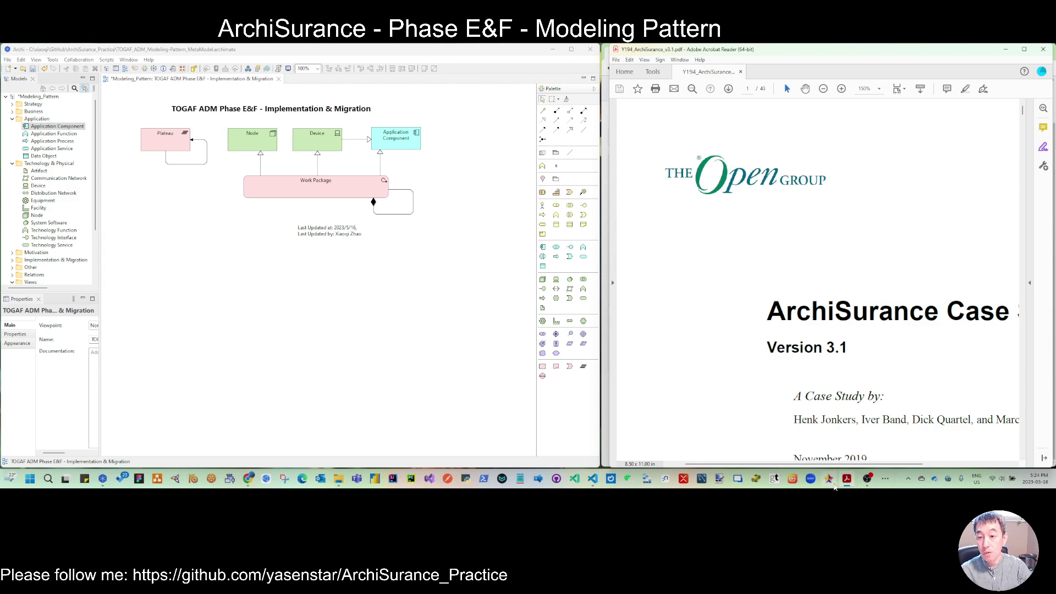
left_click_drag(863, 469, 905, 472)
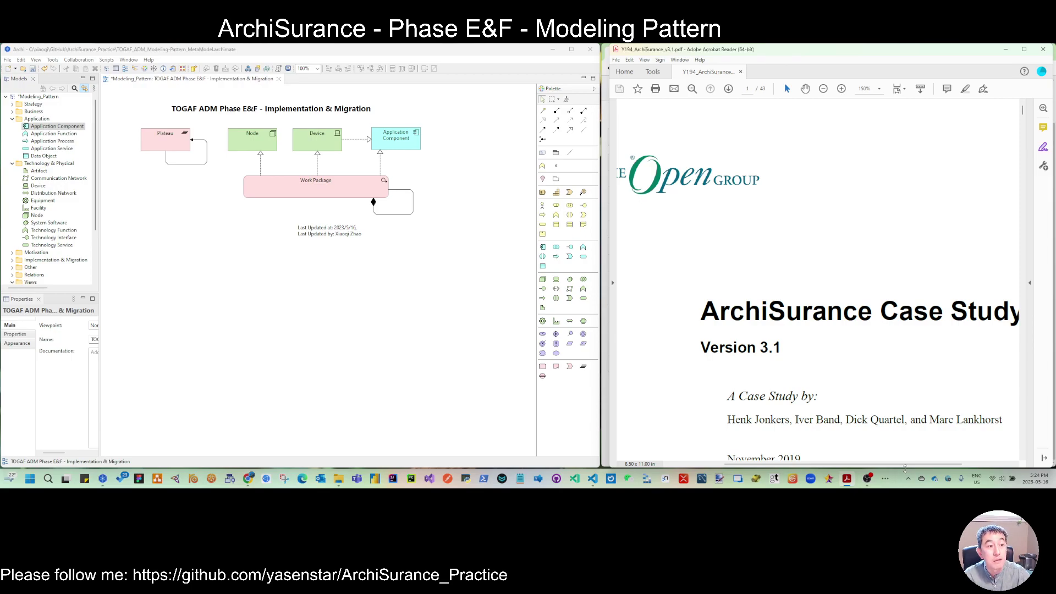
scroll(50, 220, "down", 3)
left_click_drag(46, 237, 77, 298)
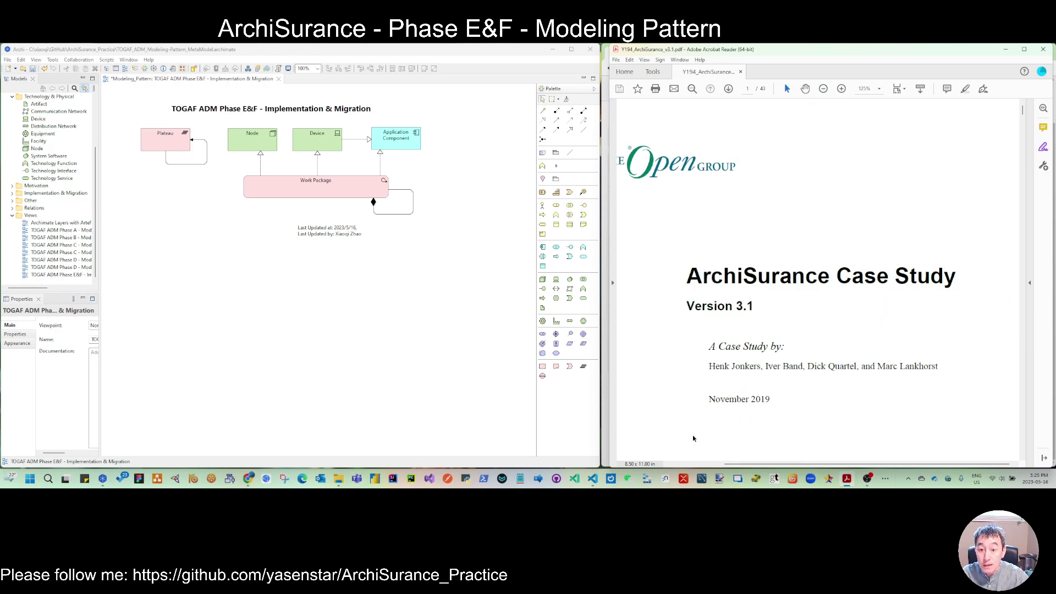
left_click_drag(738, 464, 712, 467)
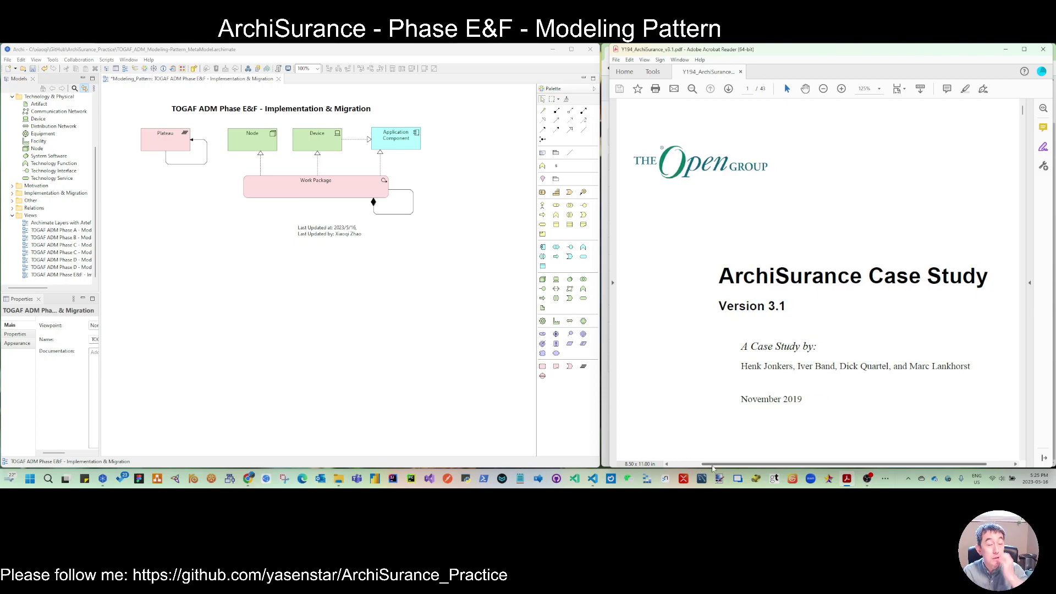